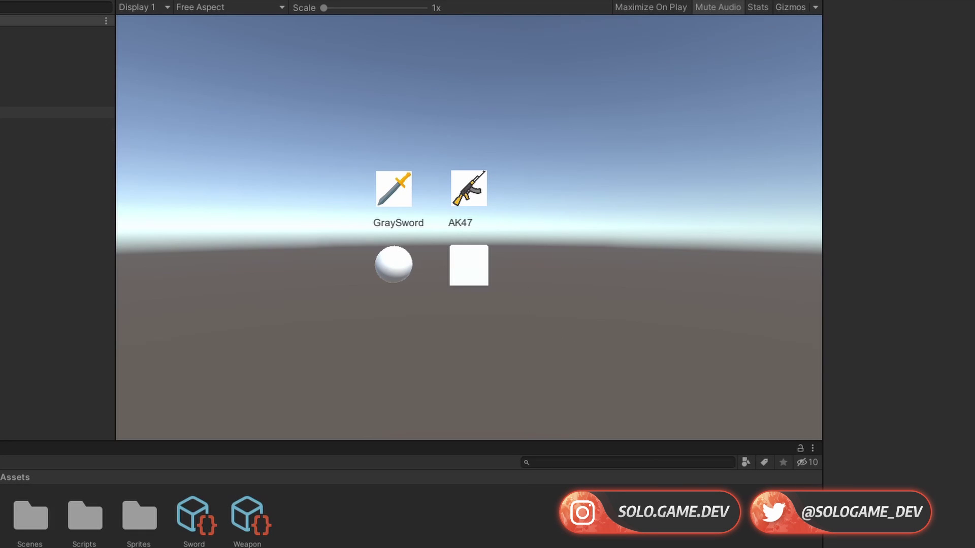
Step: Add a new C# script called Item to the Scripts folder
click(58, 113)
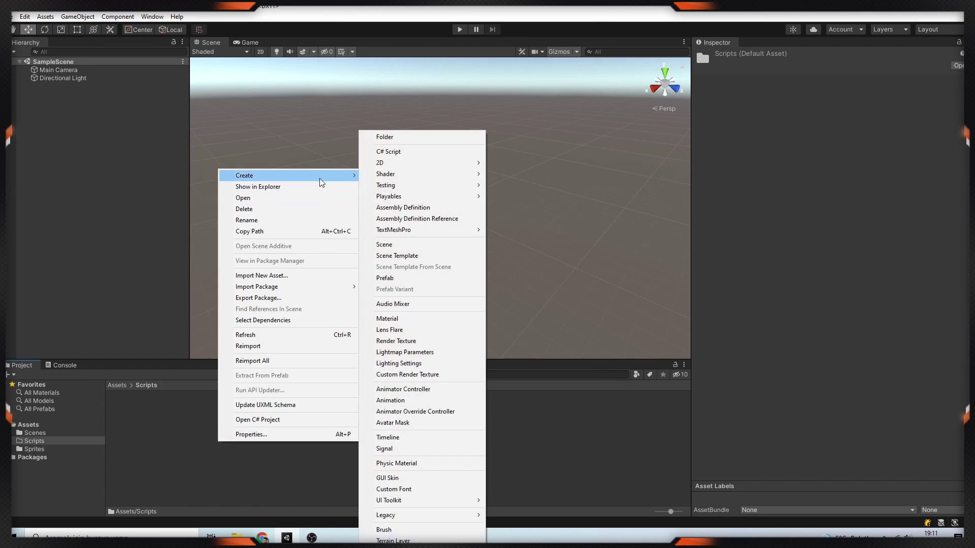
click(411, 153)
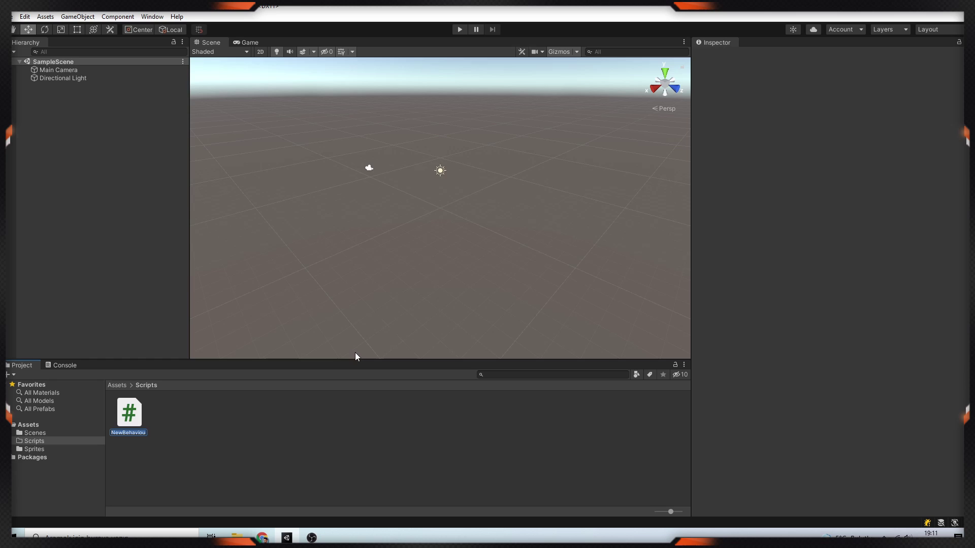
text(Item)
key(Return)
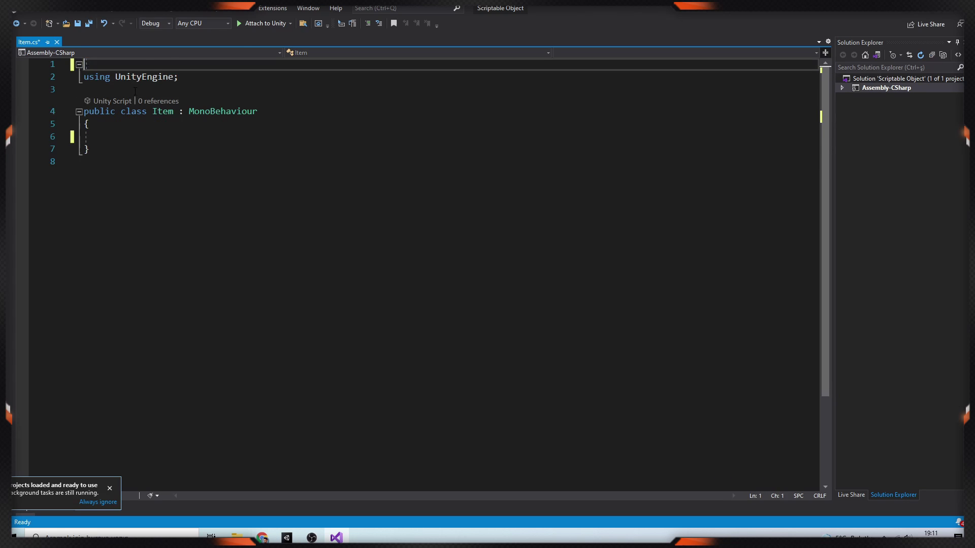
text(ScriptableObject)
Step: Make Item a CreateAssetMenu ScriptableObject with int id, string itemName and Sprite icon fields
click(84, 76)
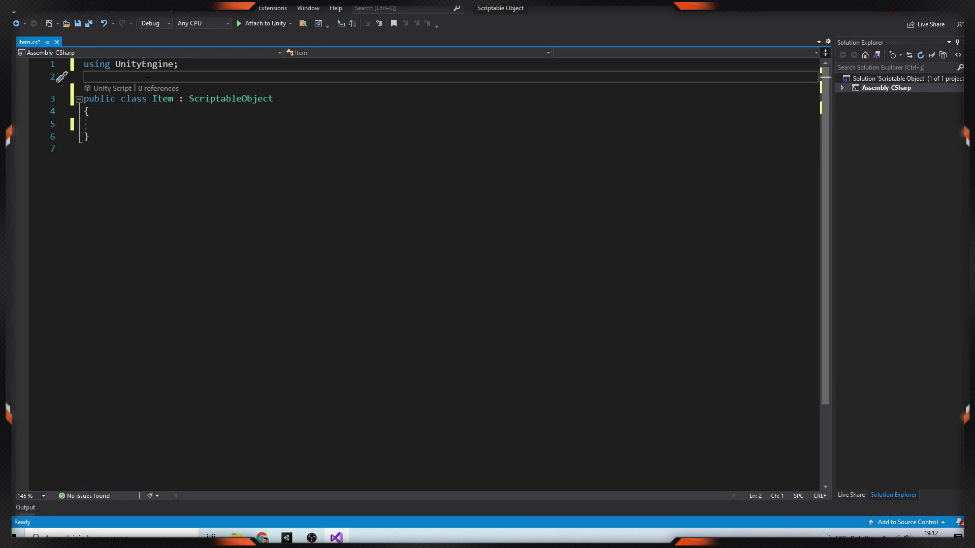
key(Return)
text([CreateAssetMenu(fileName ="New Item")
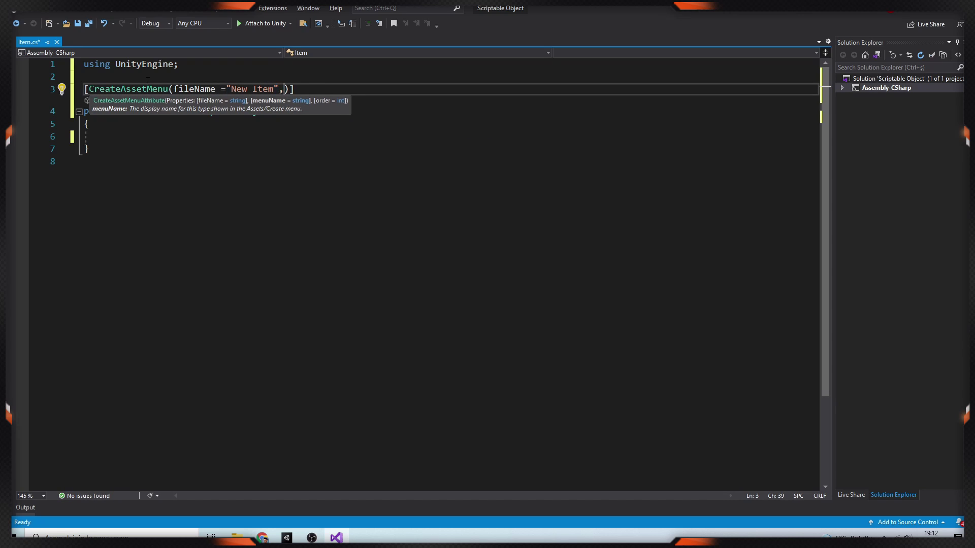
text(,menuName ="Item/Create New Item)
click(104, 136)
text(pub)
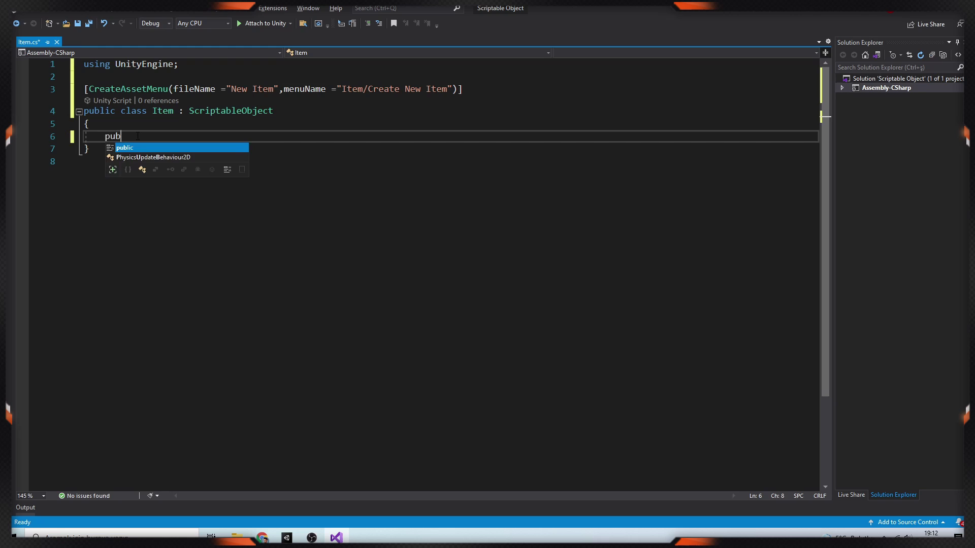
text(lic int id;)
key(Return)
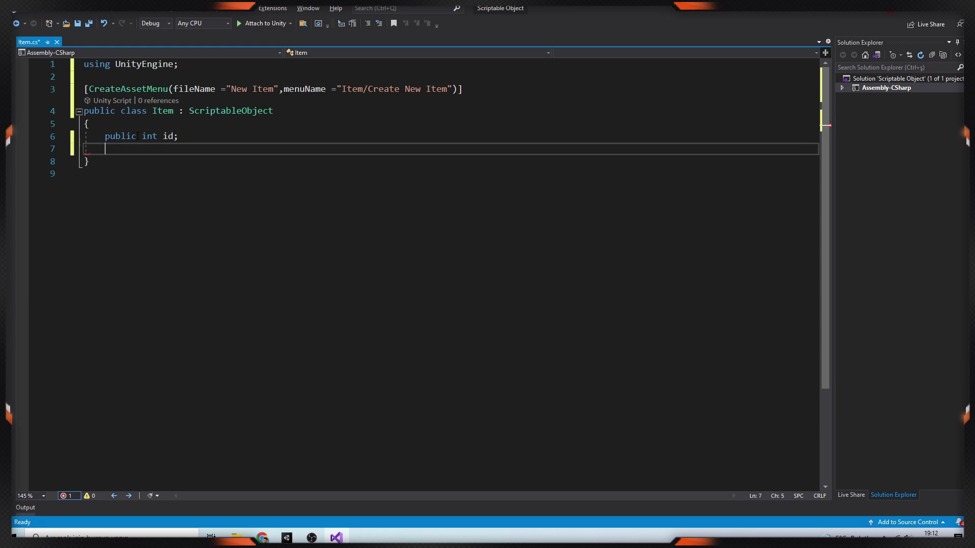
text(public )
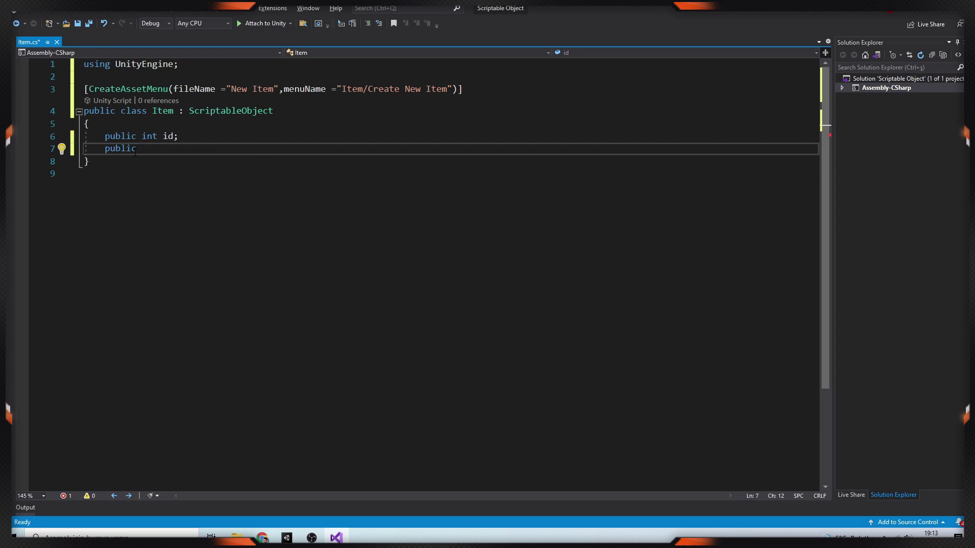
text(string itemName;)
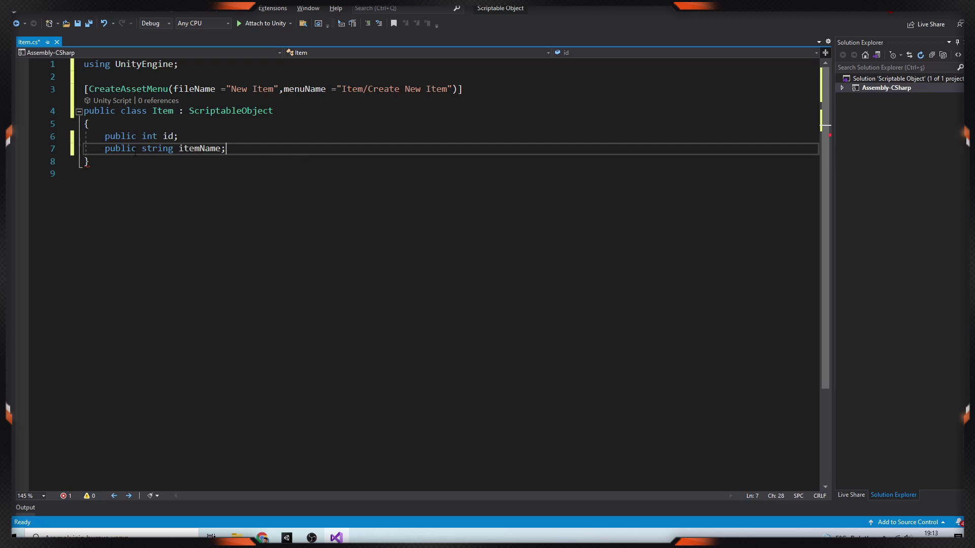
key(Return)
text(public Sprite icon;)
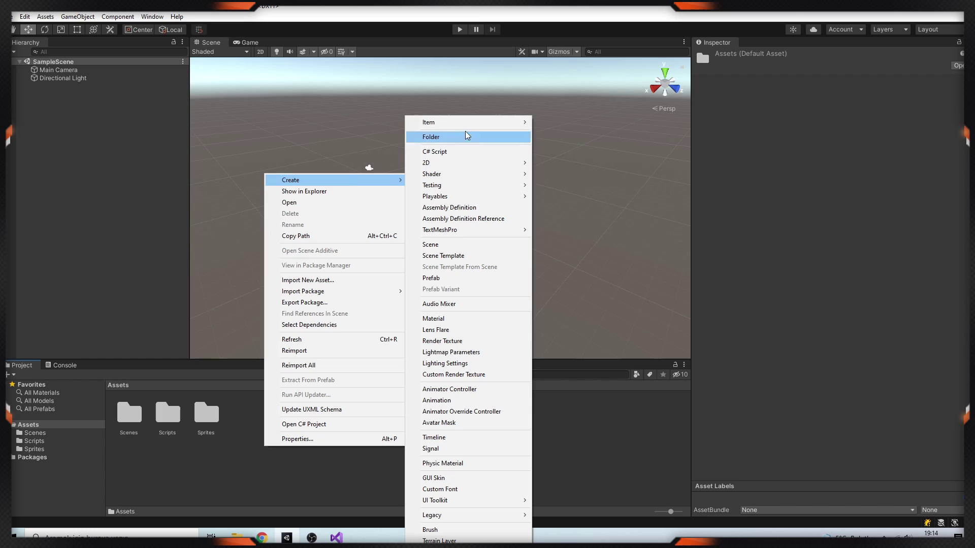
mouse_move(466, 122)
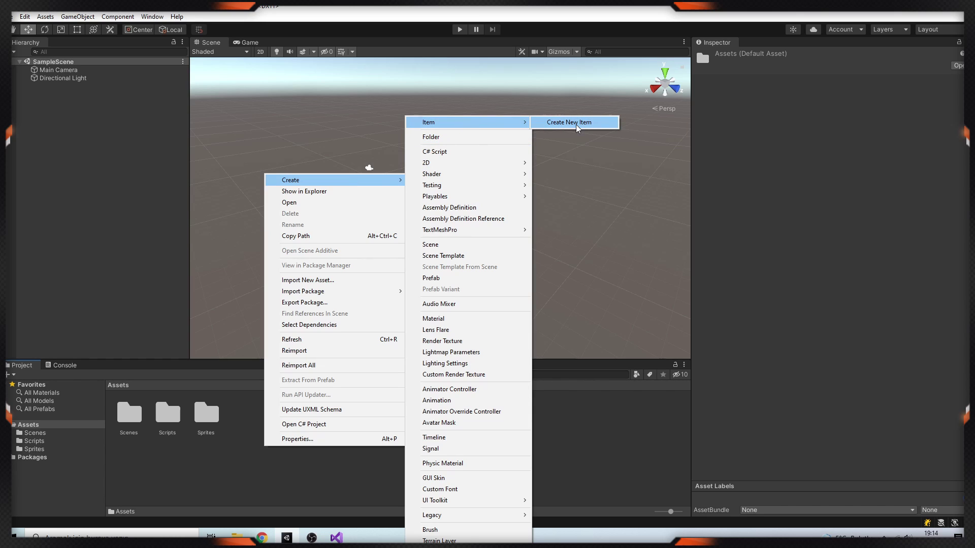
Step: Create two Item assets named Sword and Weapon
click(576, 125)
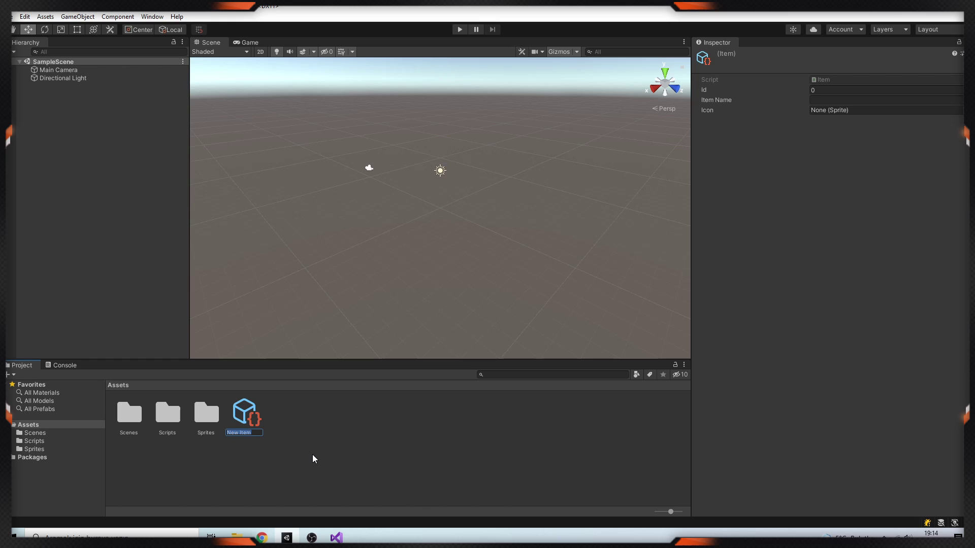
click(624, 122)
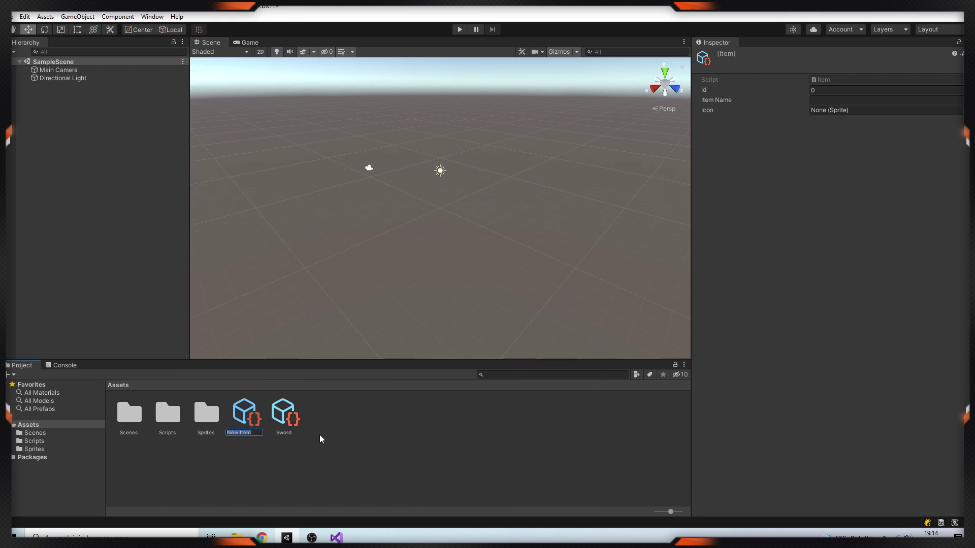
text(1)
key(Tab)
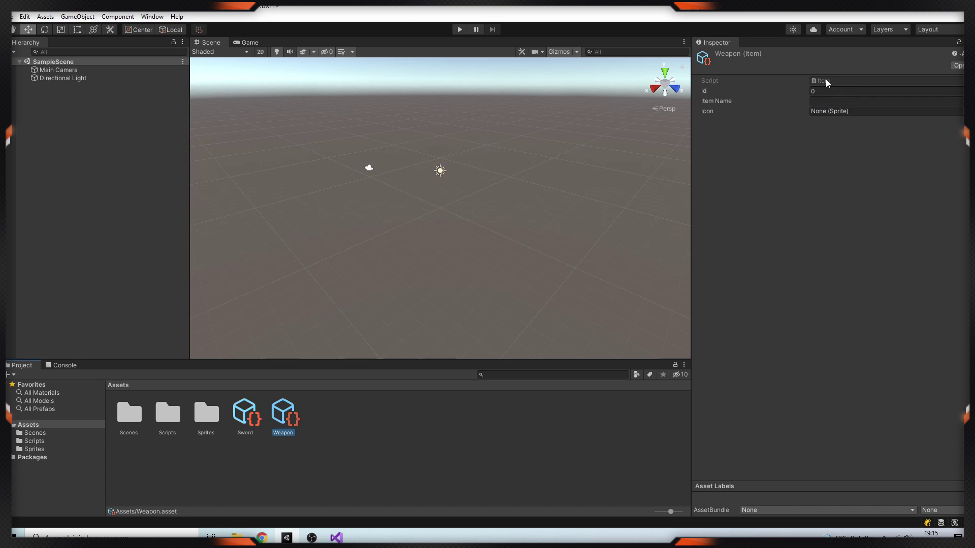
Step: Give the Weapon asset Id 2, item name AK47 and the Weapon sprite icon
click(826, 91)
text(2)
key(Tab)
click(153, 244)
Step: Add a cube to the scene and rename it Sword
right_click(105, 161)
mouse_move(127, 310)
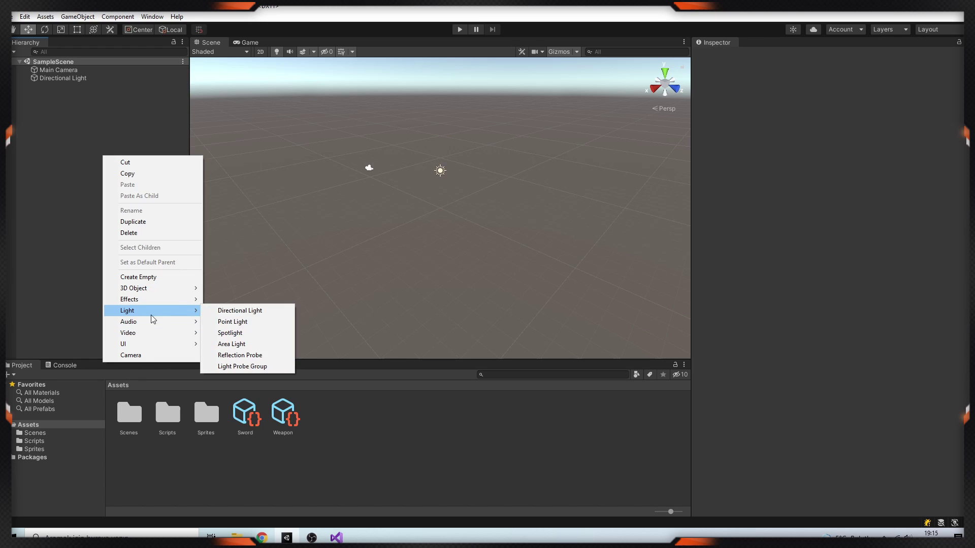
click(222, 290)
click(87, 123)
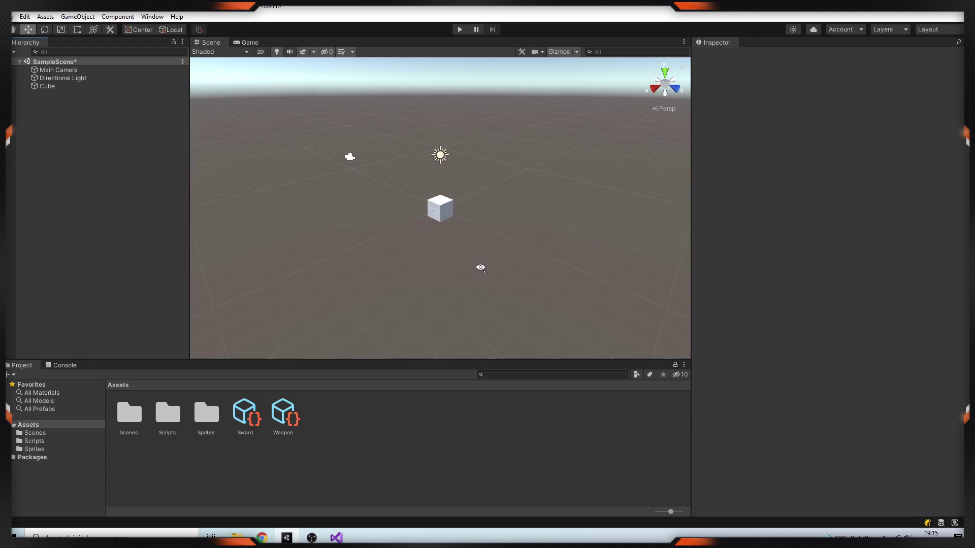
click(48, 86)
key(F2)
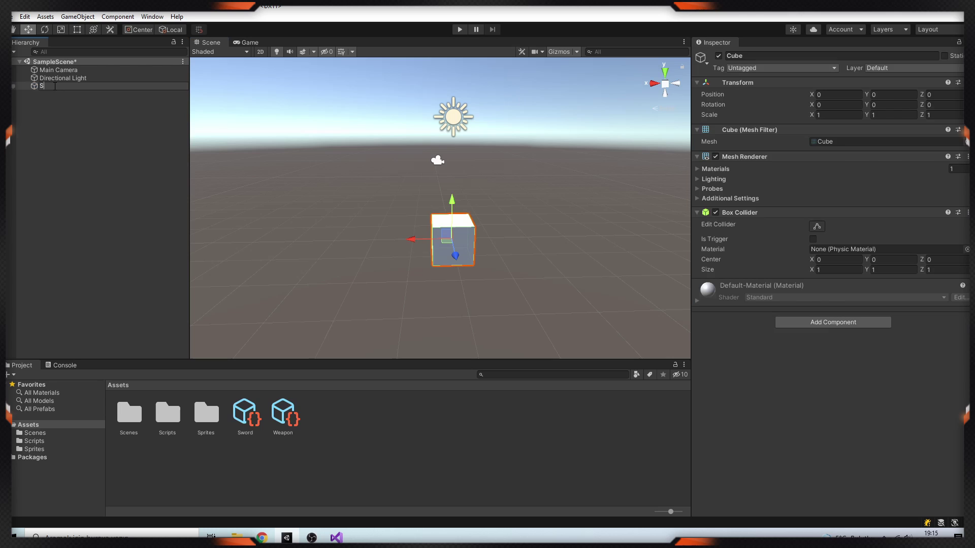
text(Sword)
key(Return)
Step: Add a sphere to the right of the cube and rename it Weapon
right_click(88, 139)
mouse_move(119, 273)
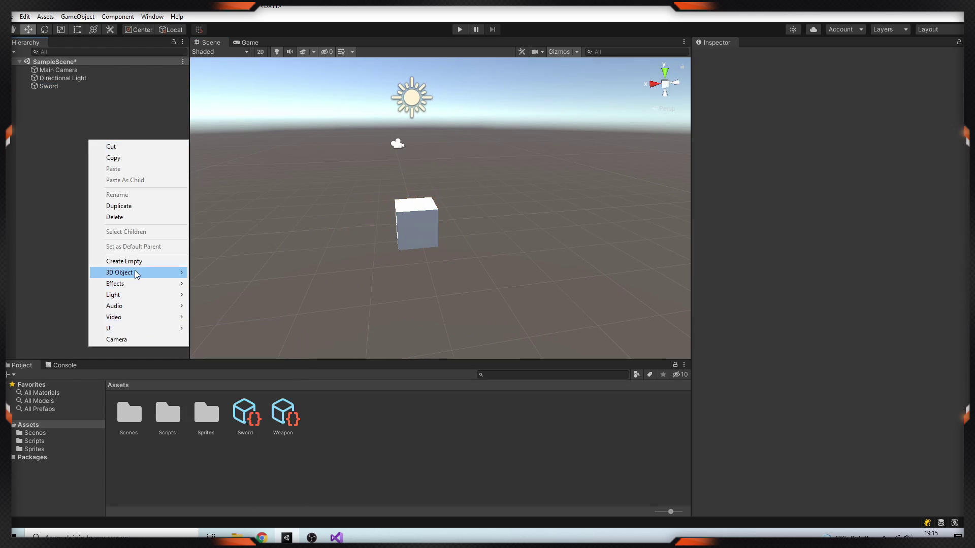
click(220, 284)
drag(447, 210, 473, 221)
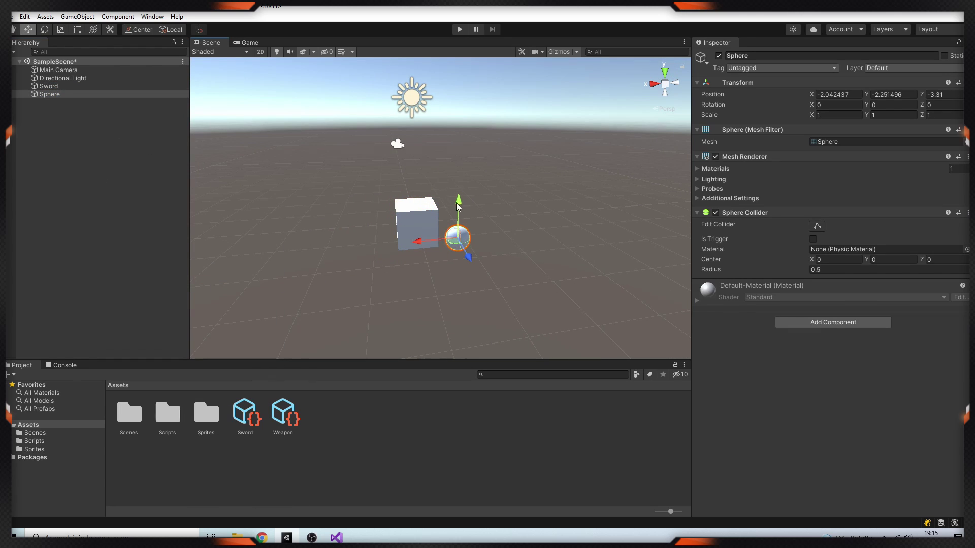
middle_drag(487, 229, 564, 306)
click(534, 305)
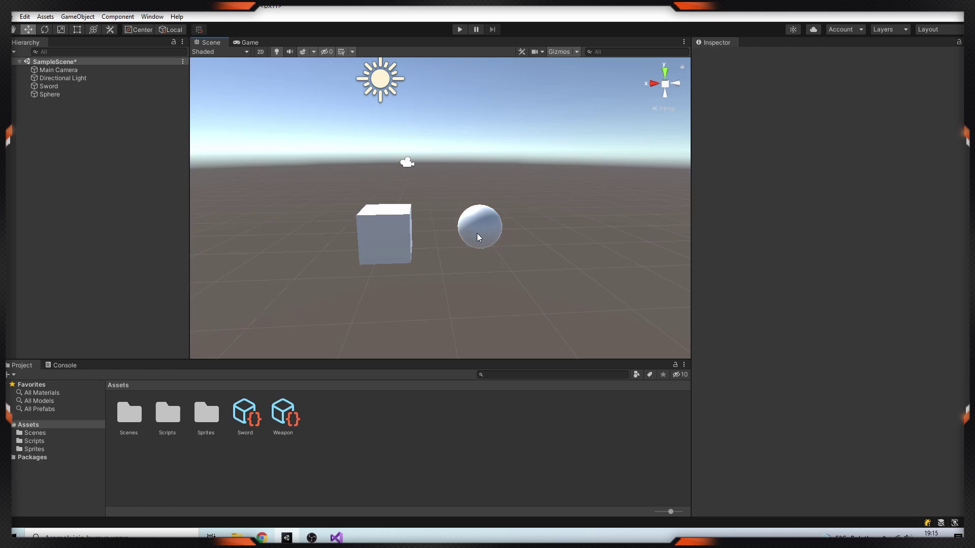
click(481, 229)
click(75, 100)
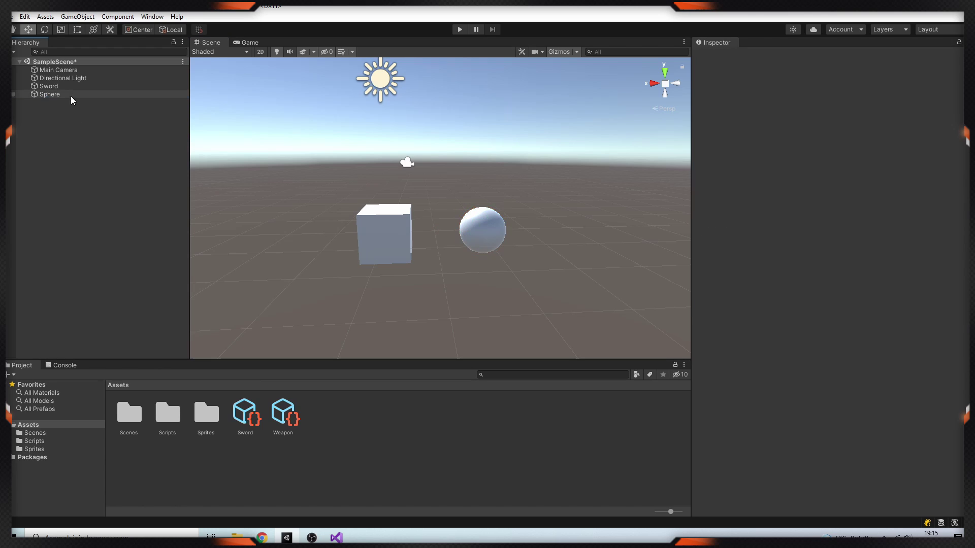
key(F2)
text(We)
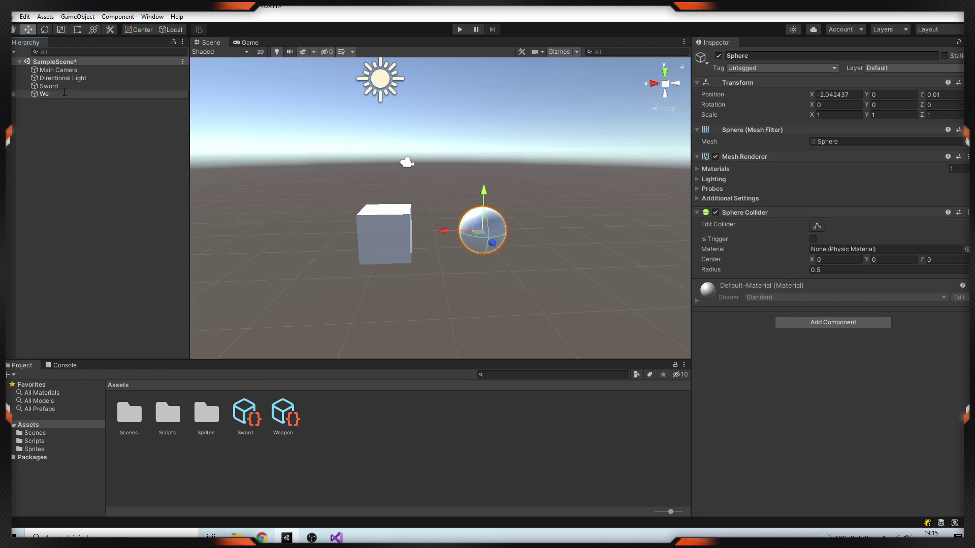
text(apon)
key(Return)
click(34, 440)
Step: Create a C# script named ItemController in the Scripts folder
right_click(238, 450)
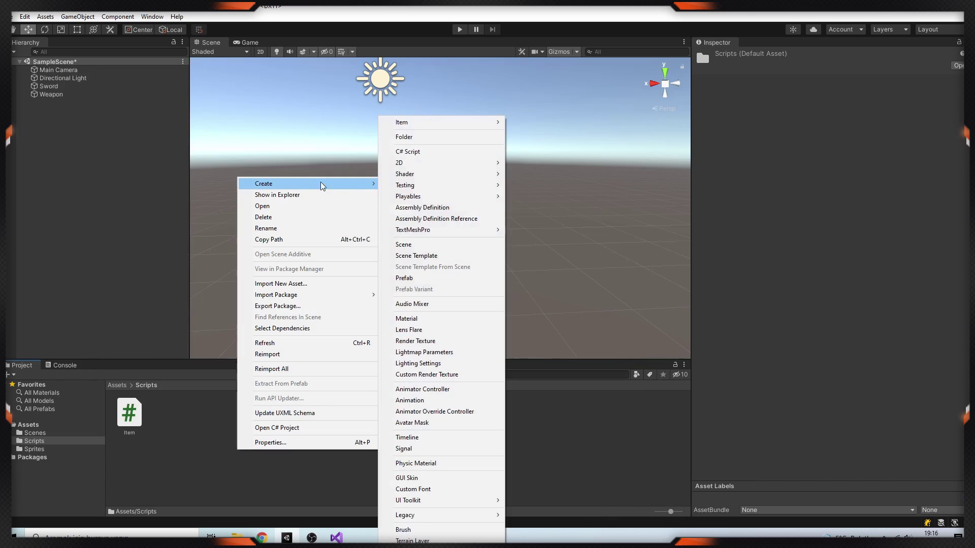
click(426, 151)
text(ItemController)
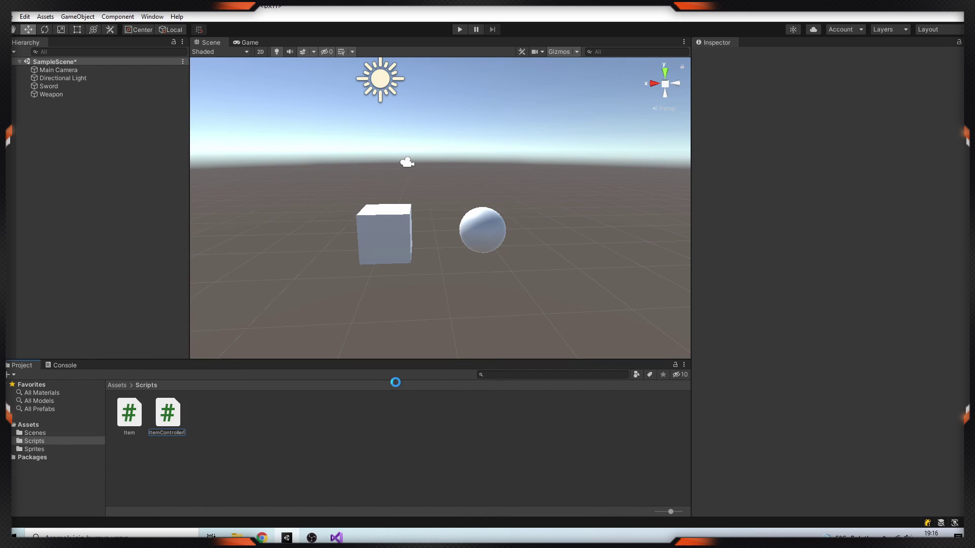
key(Return)
Step: Attach the Item Controller component to both Sword and Weapon
click(49, 87)
shift+click(51, 95)
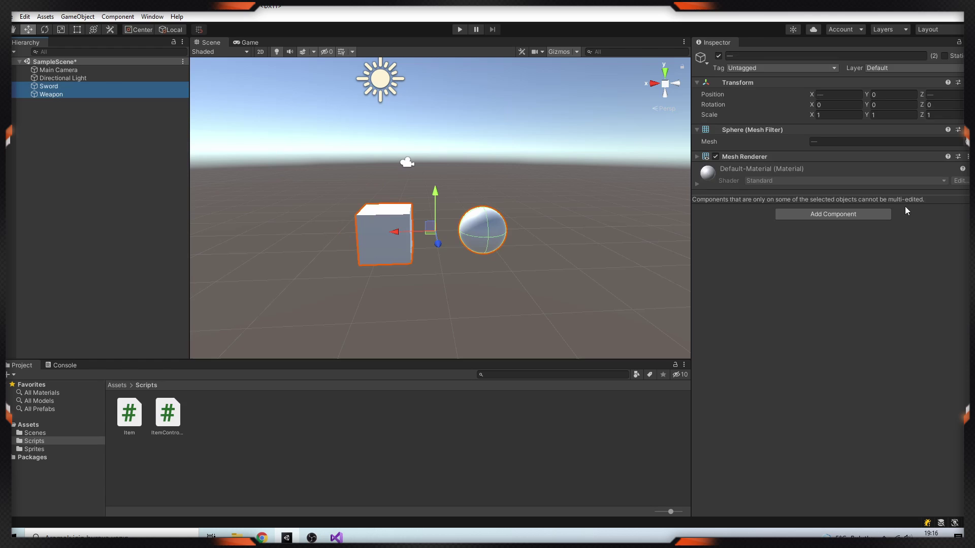
click(857, 213)
text(item)
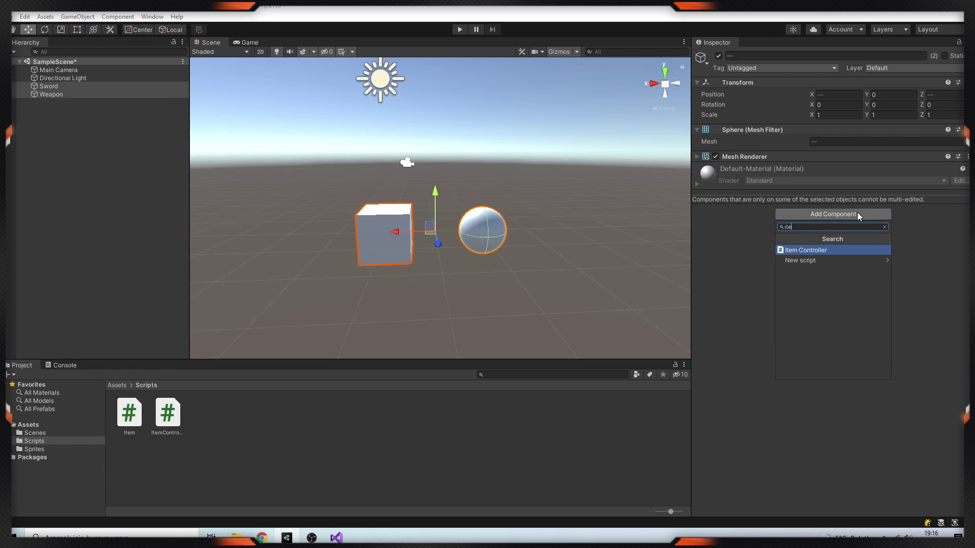
key(Return)
Step: Add Text ItemName and Sprite ItemIcon fields, plus a Start method copying the item's name and icon, then save
key(alt+Tab)
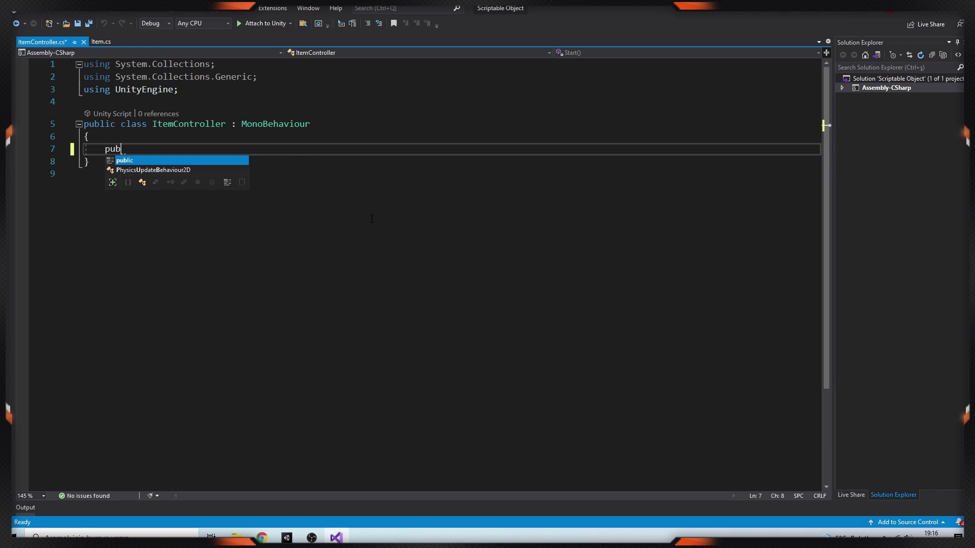
text(public Item item;)
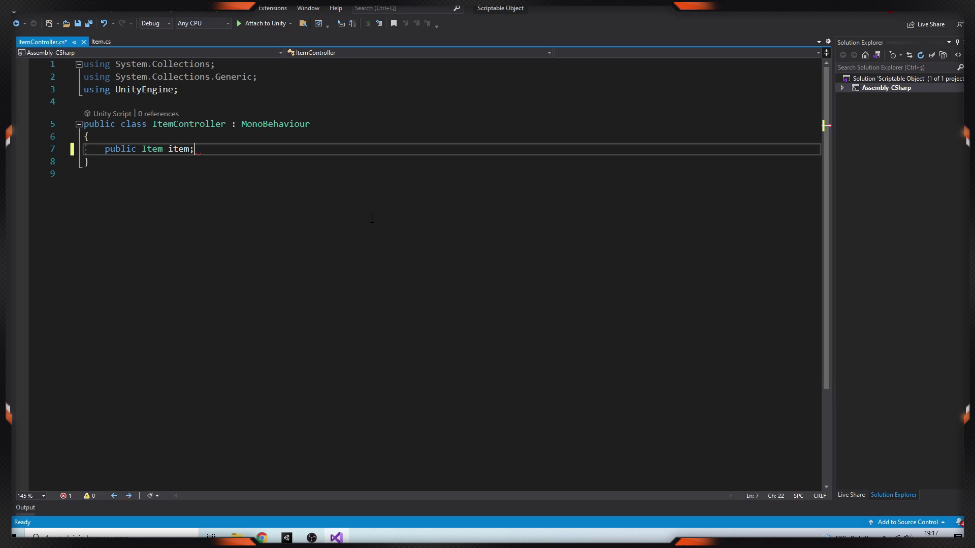
key(Return)
text(public Text ItemName)
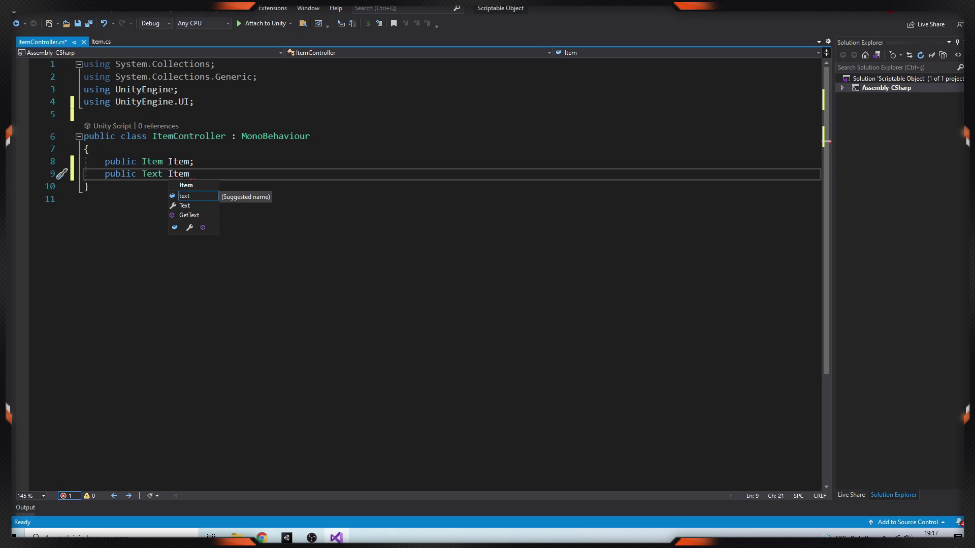
text(;)
key(Return)
text(pib)
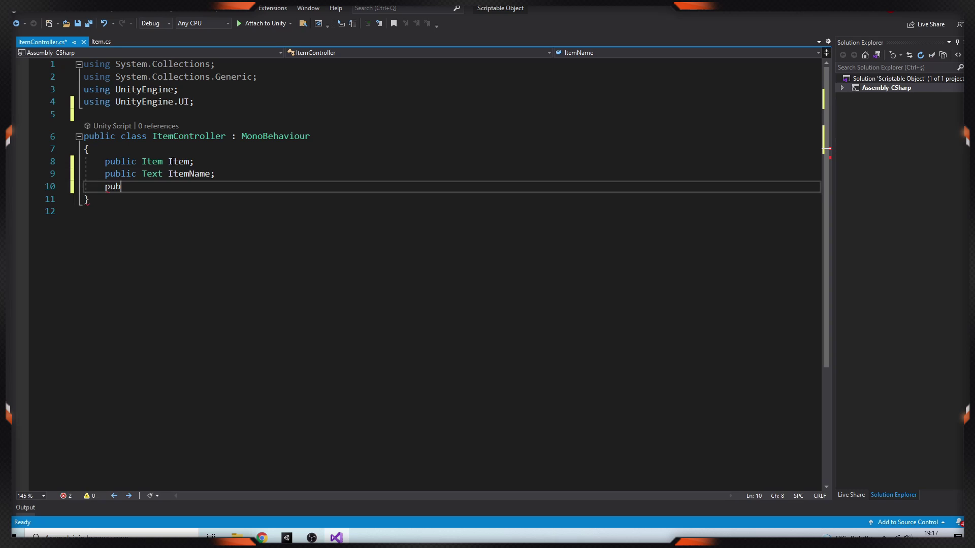
text(lic Sprite ItemIcon)
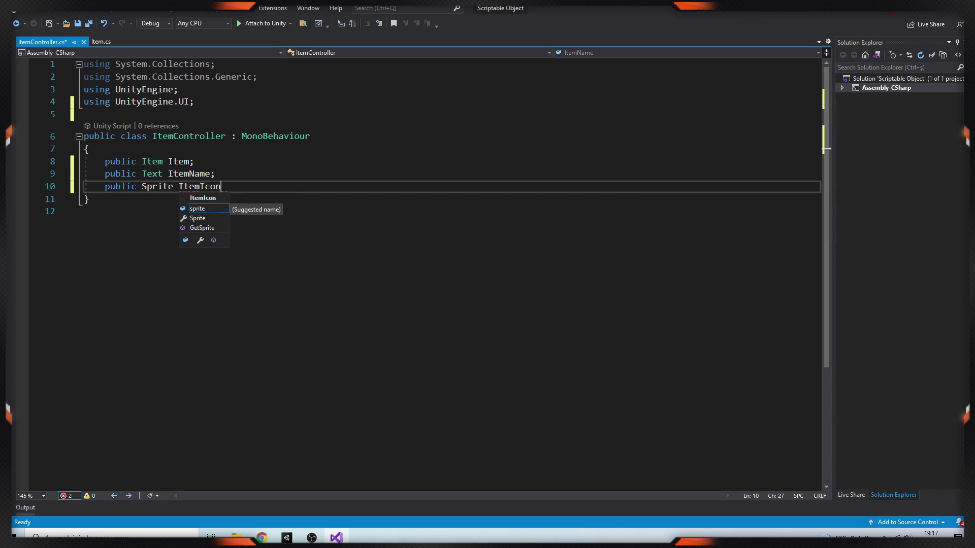
text(;)
key(Return)
key(Return)
text(private void Start())
key(Return)
text({Item)
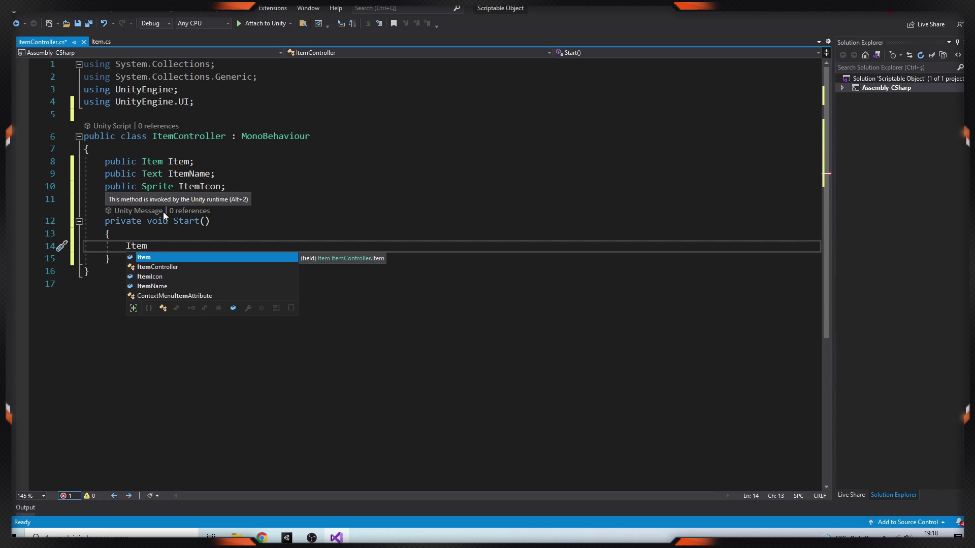
text(Name.text = Item.itemName;)
key(Return)
text(ItemIcon=)
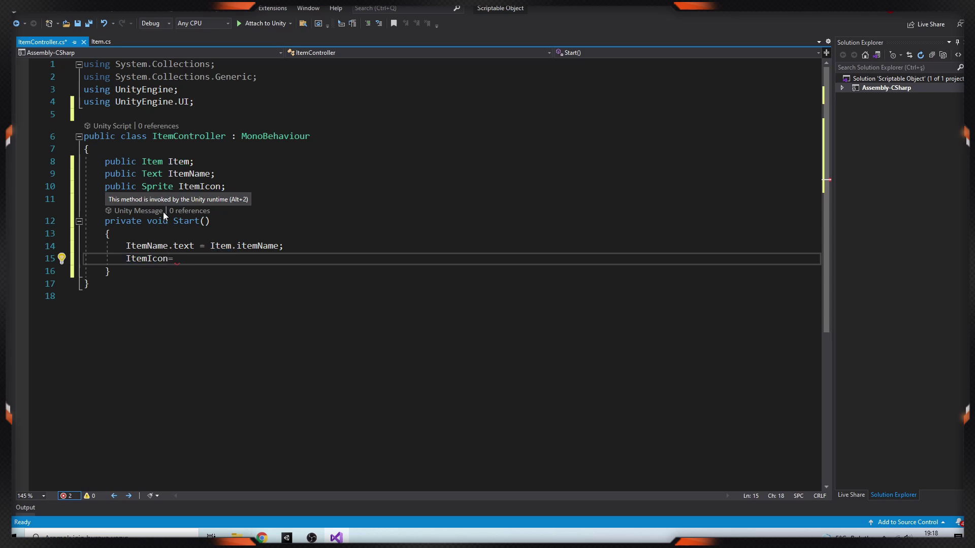
text(Item.ic)
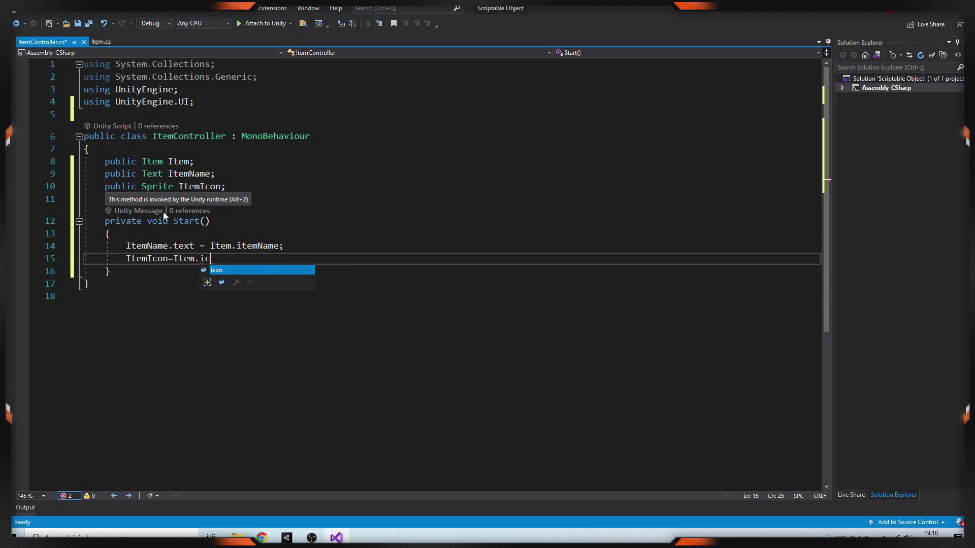
text(on;)
key(ctrl+s)
Step: Drag the Sword and Weapon item assets into their objects' Item Controller Item fields
click(450, 296)
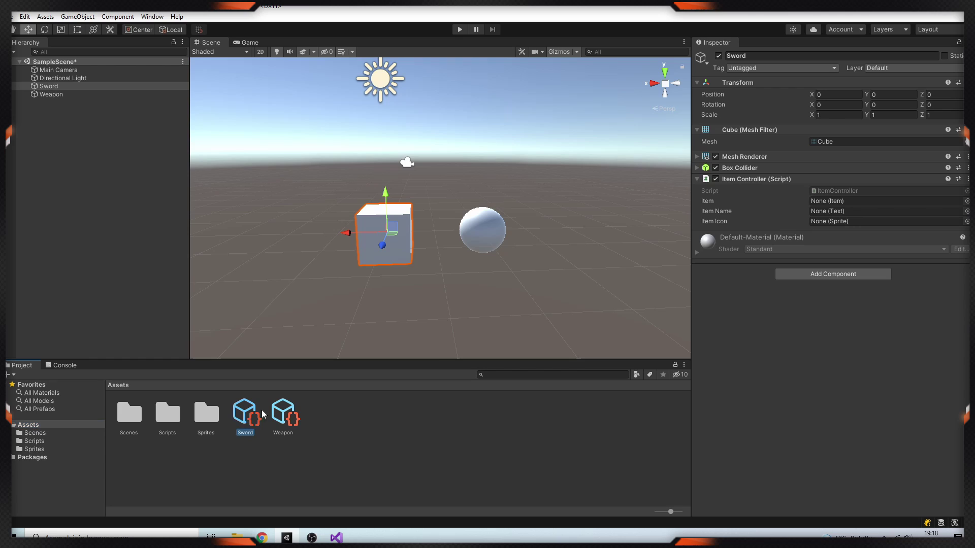
drag(811, 221, 838, 201)
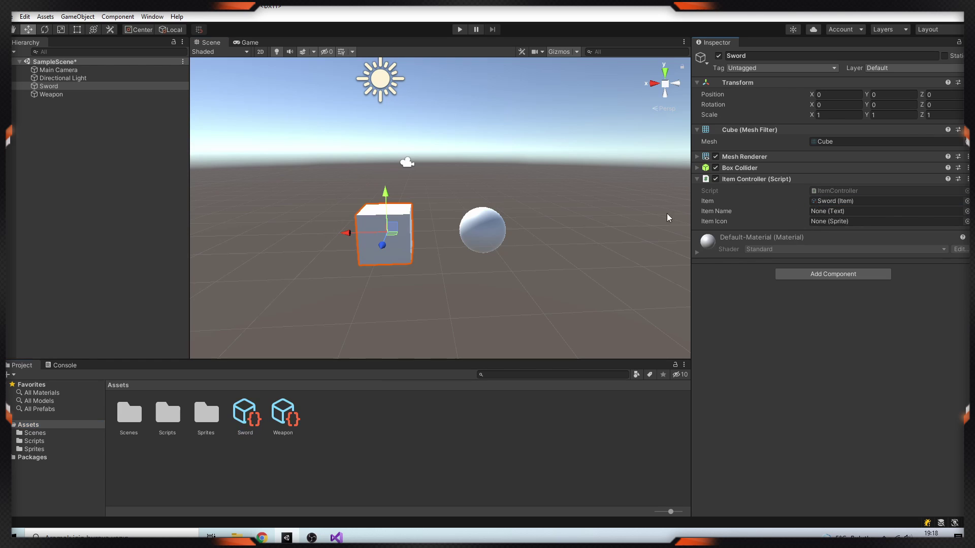
click(58, 97)
drag(285, 418, 824, 267)
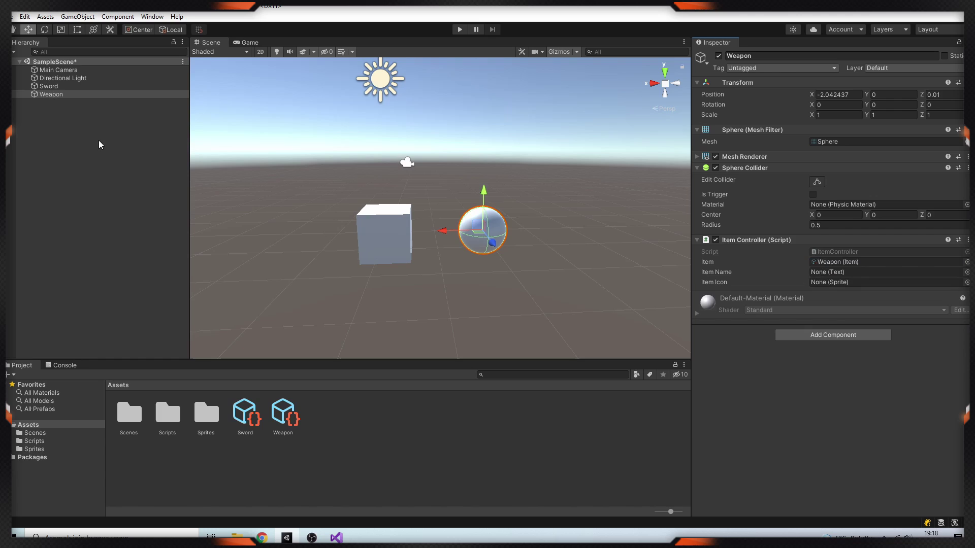
Step: Add a UI Text named Name under Sword, shifted left
click(49, 86)
right_click(58, 86)
click(178, 285)
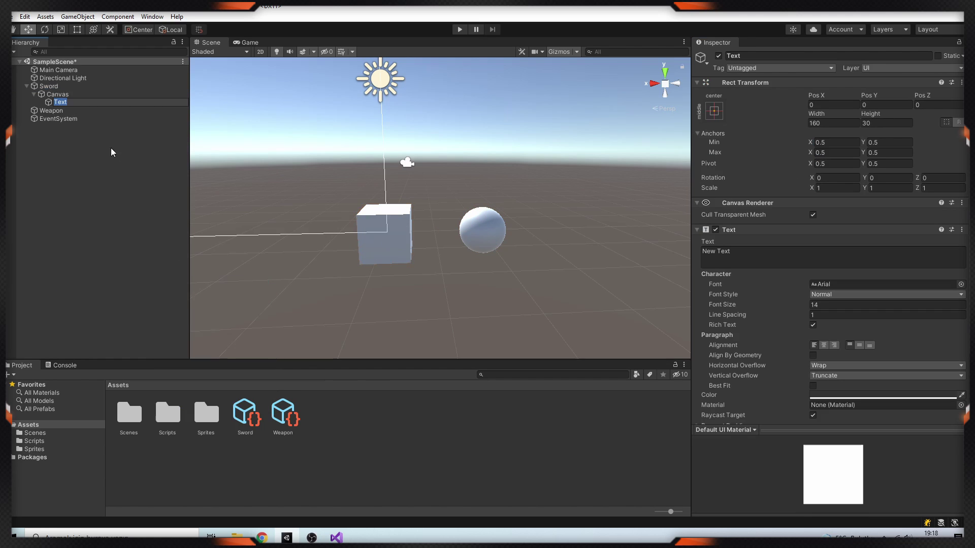
click(246, 42)
drag(817, 96, 770, 90)
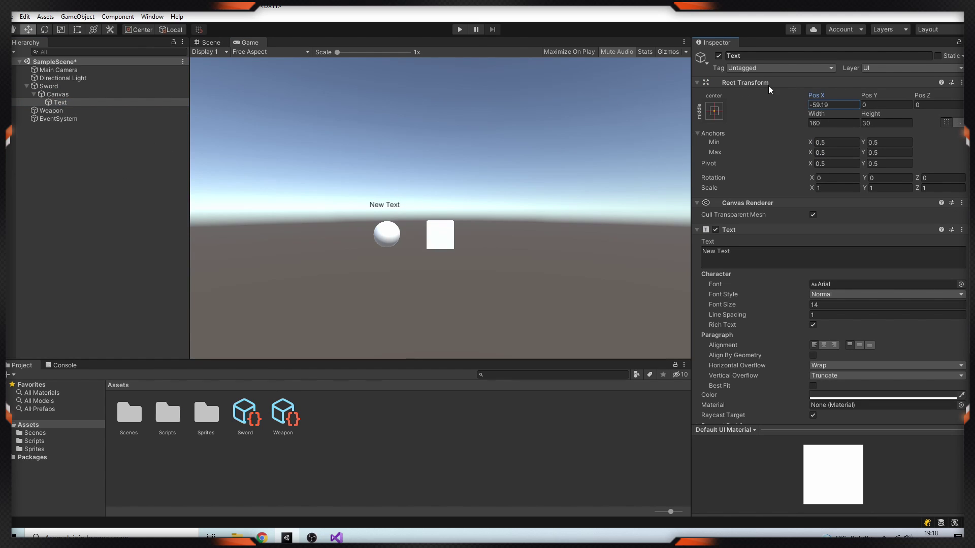
click(59, 102)
key(F2)
text(Name)
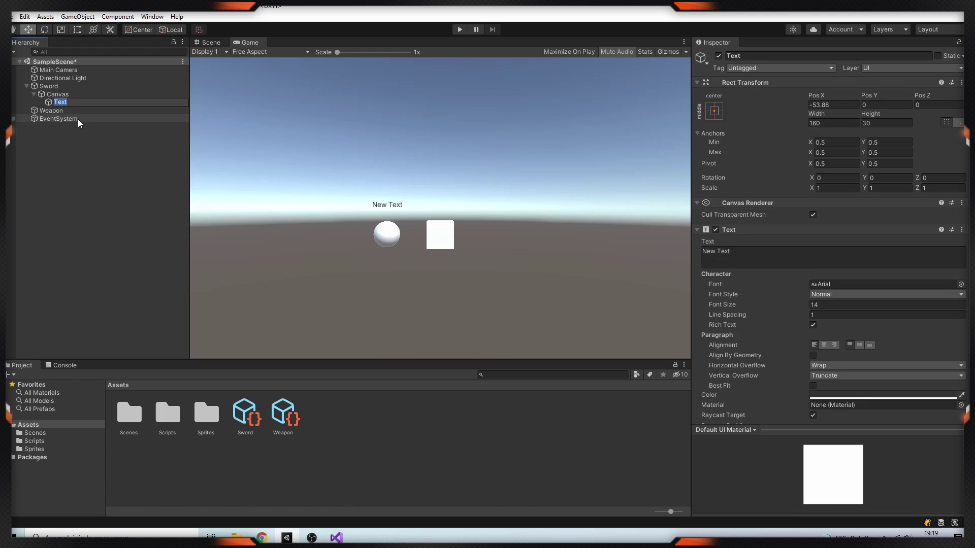
key(Return)
Step: Add a Name text label under Weapon, shifted right
click(25, 86)
right_click(50, 94)
click(46, 289)
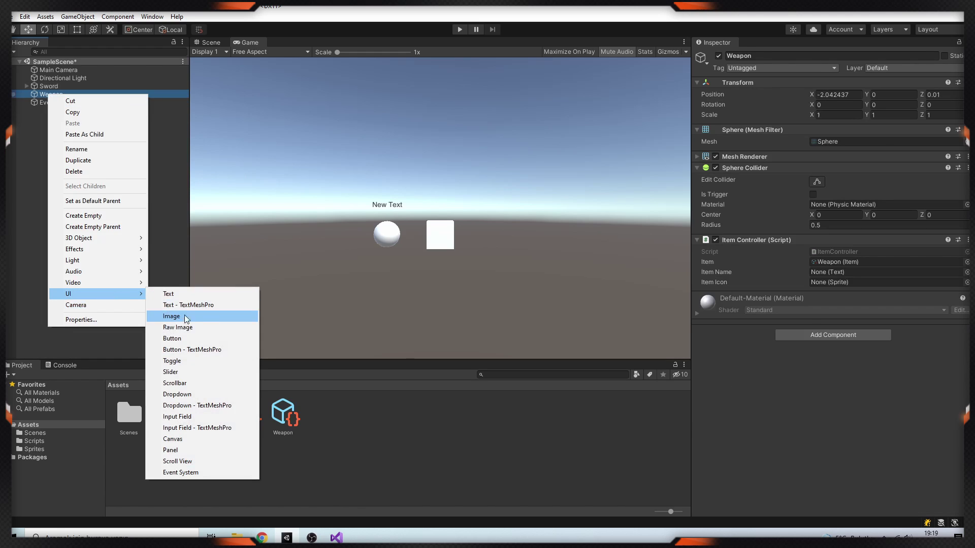
click(178, 293)
text(Name)
key(Return)
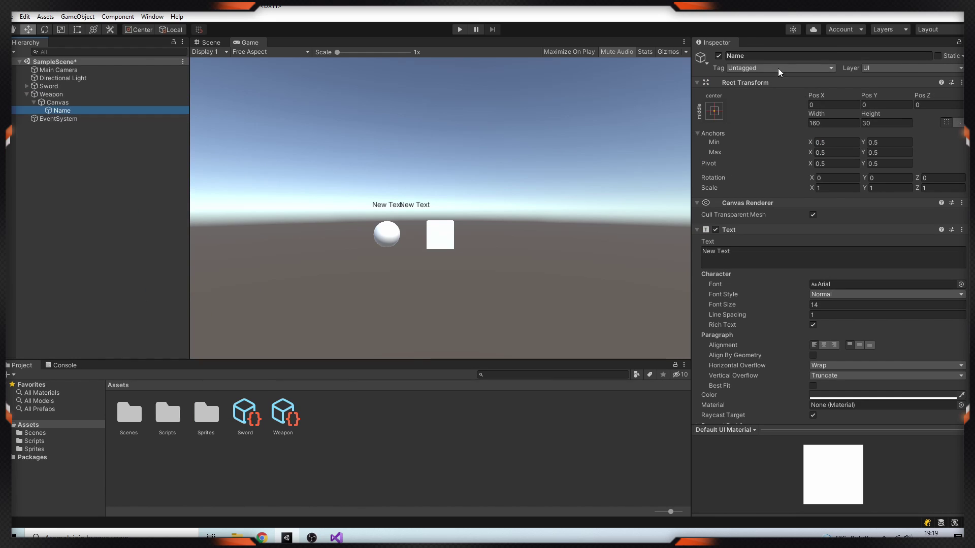
drag(816, 95, 838, 95)
Step: Add an Icon image inside Sword's canvas, sized and placed above its label
click(34, 86)
right_click(48, 86)
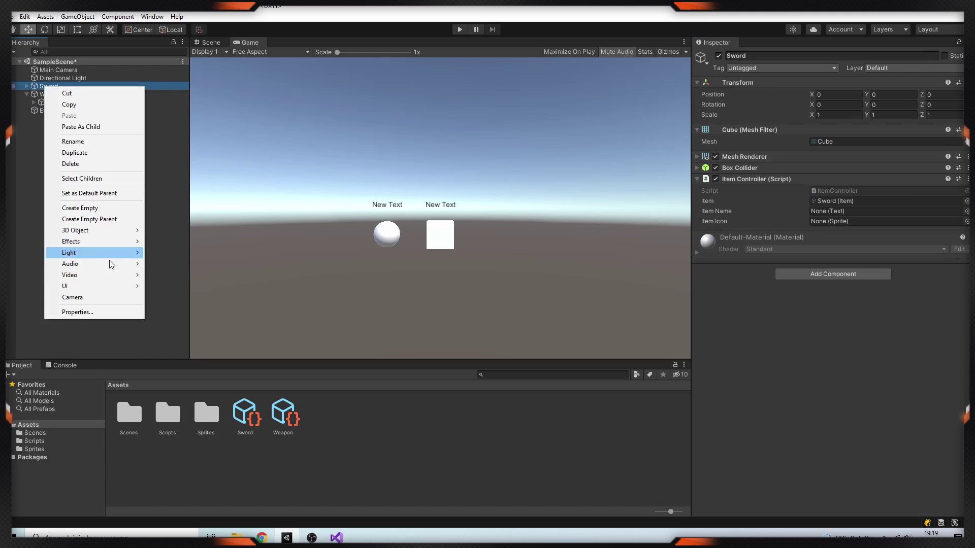
click(46, 258)
click(175, 309)
key(ctrl+z)
right_click(57, 93)
click(46, 266)
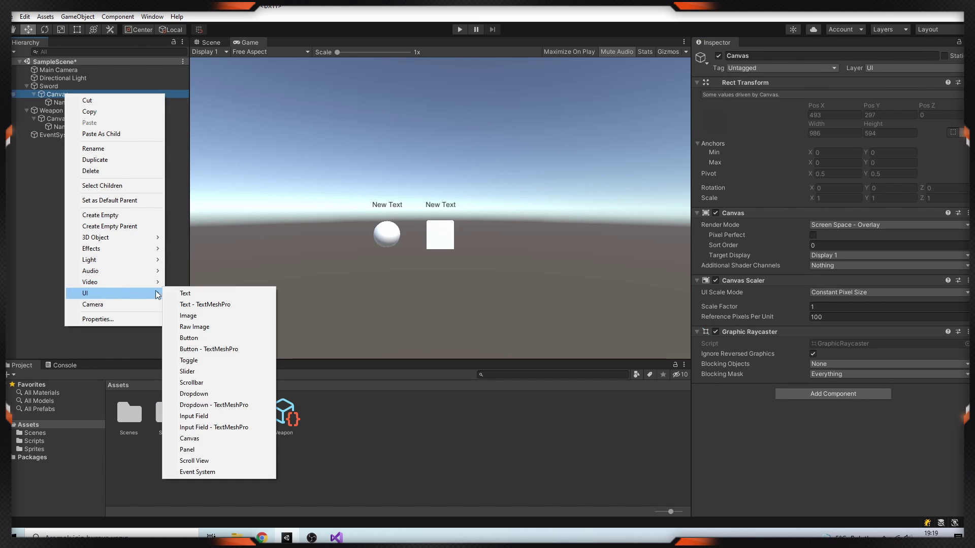
click(183, 282)
text(Icon)
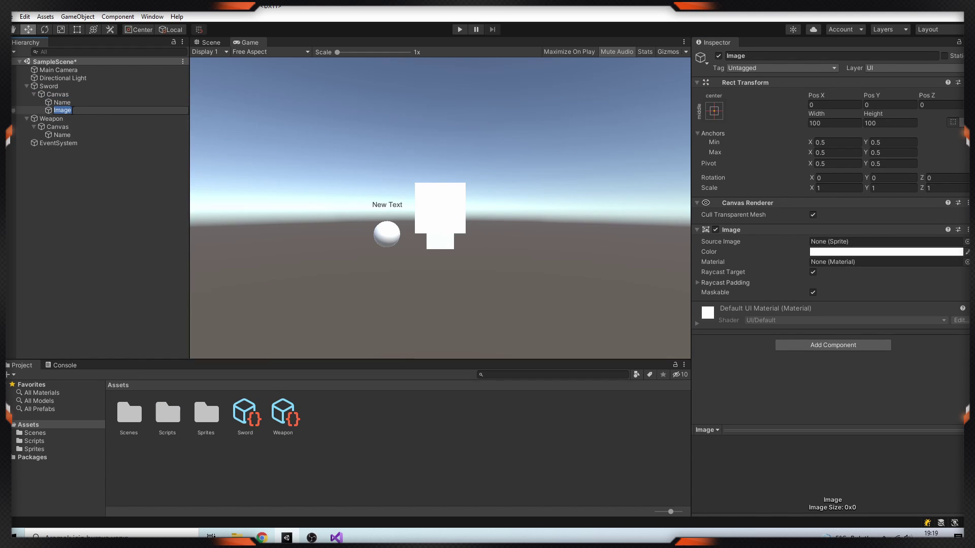
key(Return)
click(831, 123)
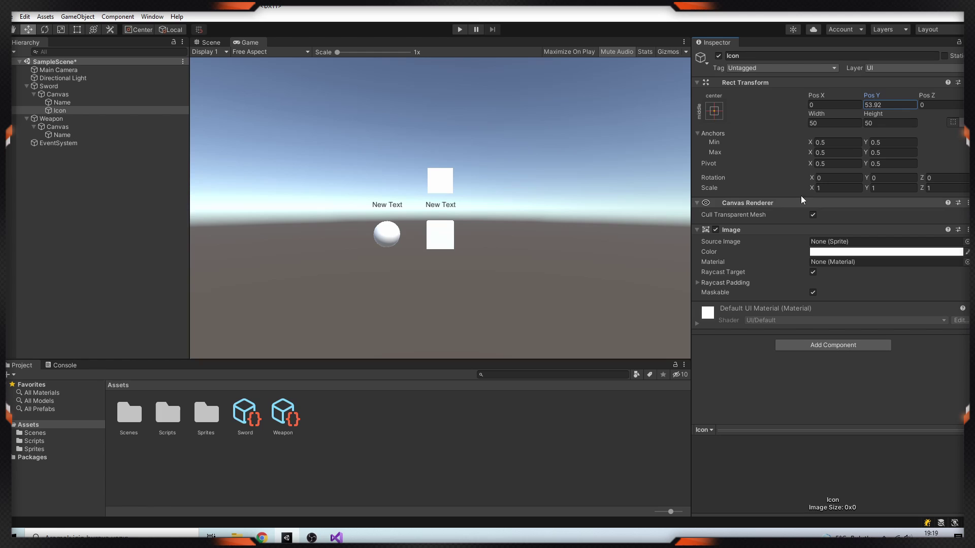
drag(815, 95, 793, 99)
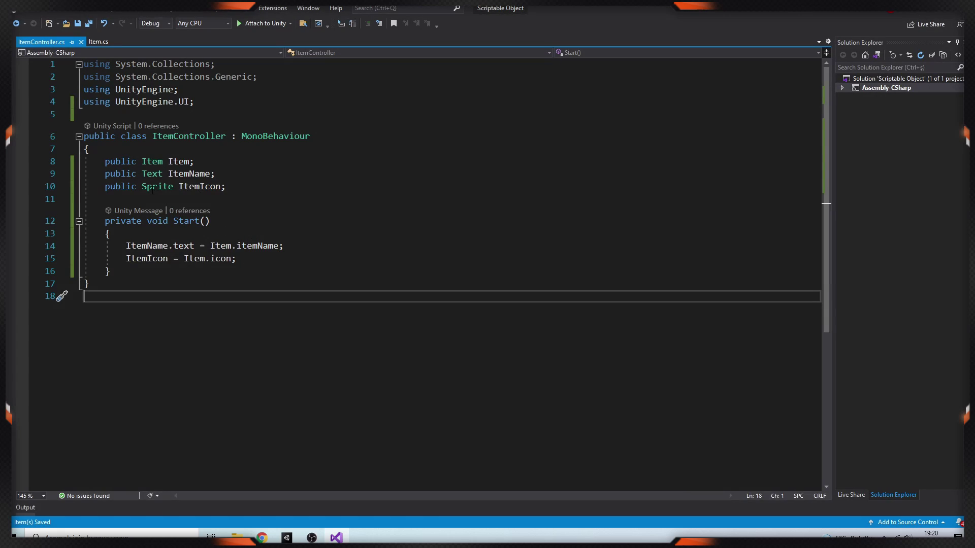
Step: Change ItemIcon to an Image assigned the item's sprite, and save the script
double_click(156, 186)
text(Image)
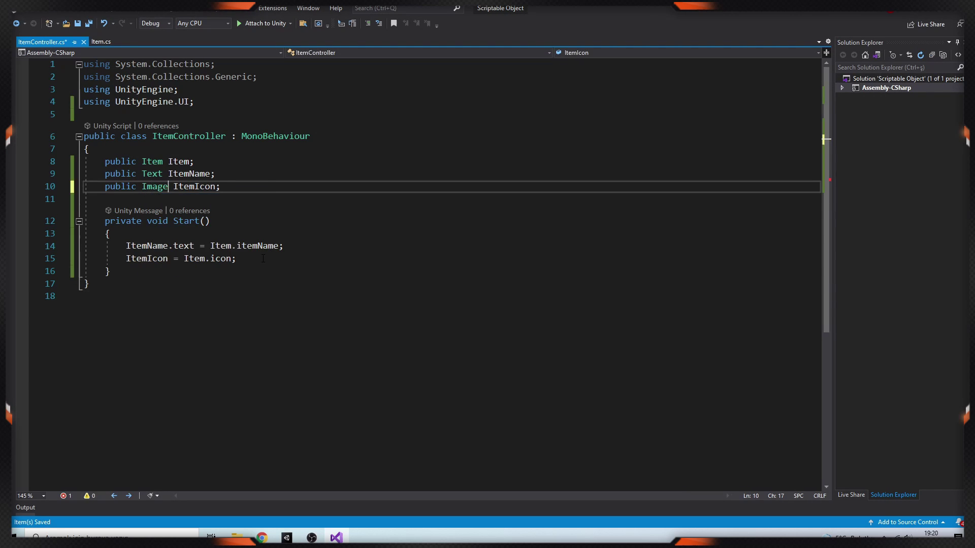
click(168, 258)
text(.s)
key(Tab)
click(320, 284)
key(ctrl+s)
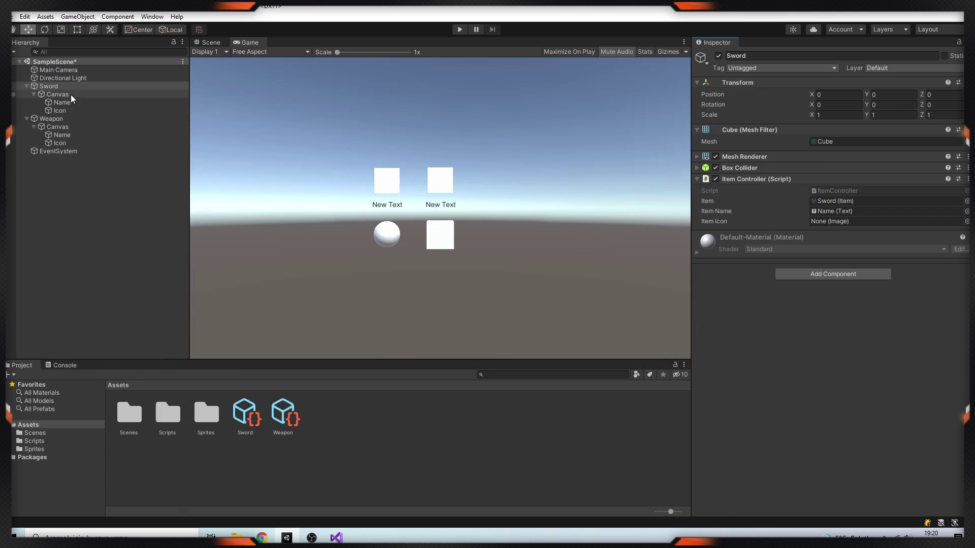
Step: Drag Sword's Icon, then Weapon's Icon and Name, into their Item Controller fields
click(60, 110)
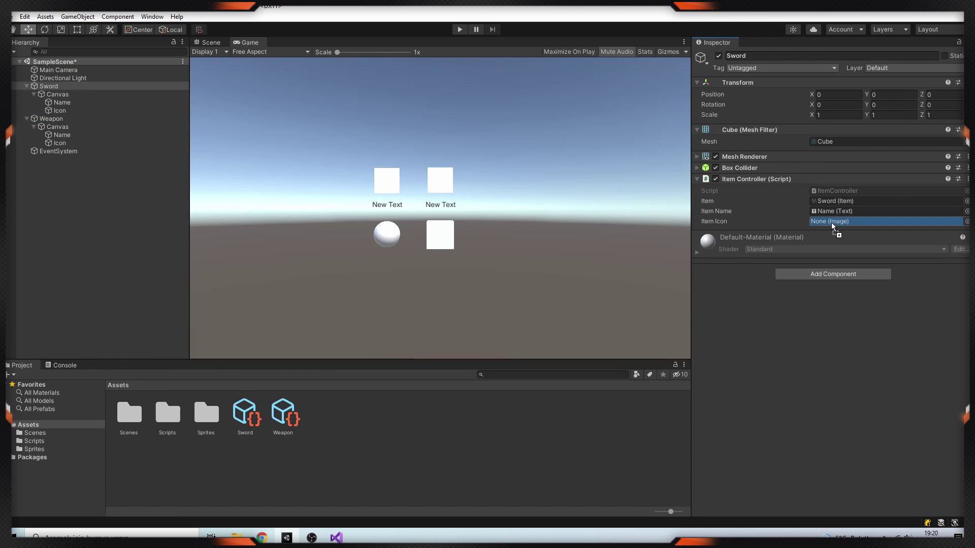
drag(60, 110, 838, 221)
click(51, 119)
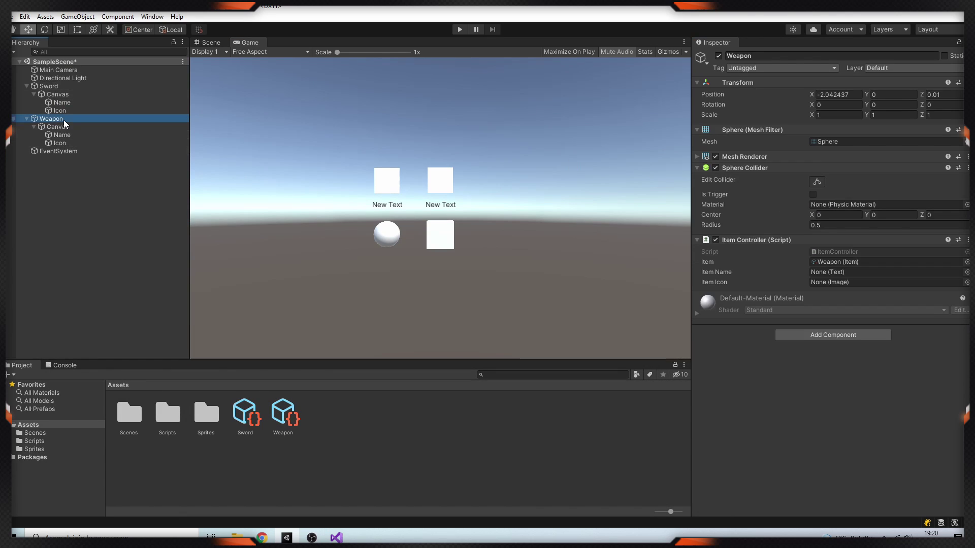
drag(861, 294, 838, 282)
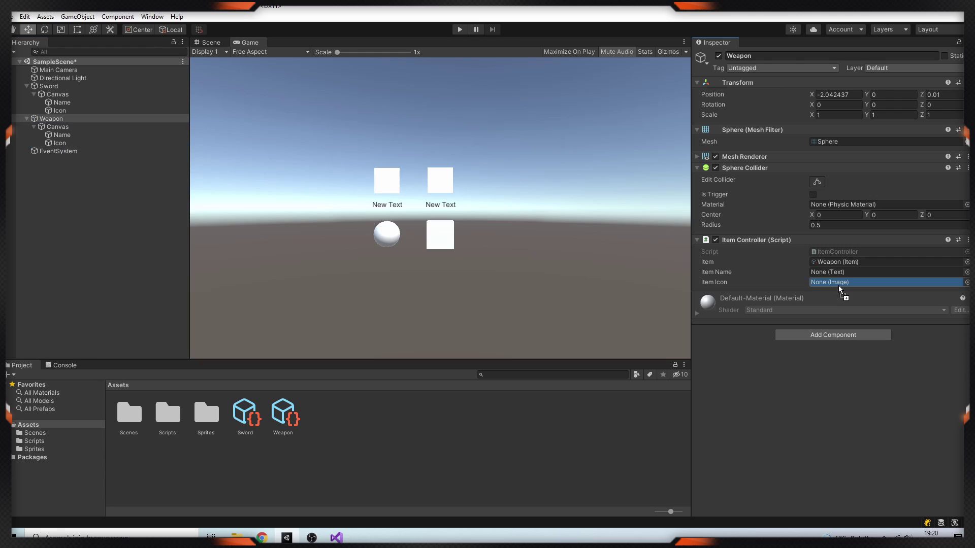
drag(62, 135, 837, 272)
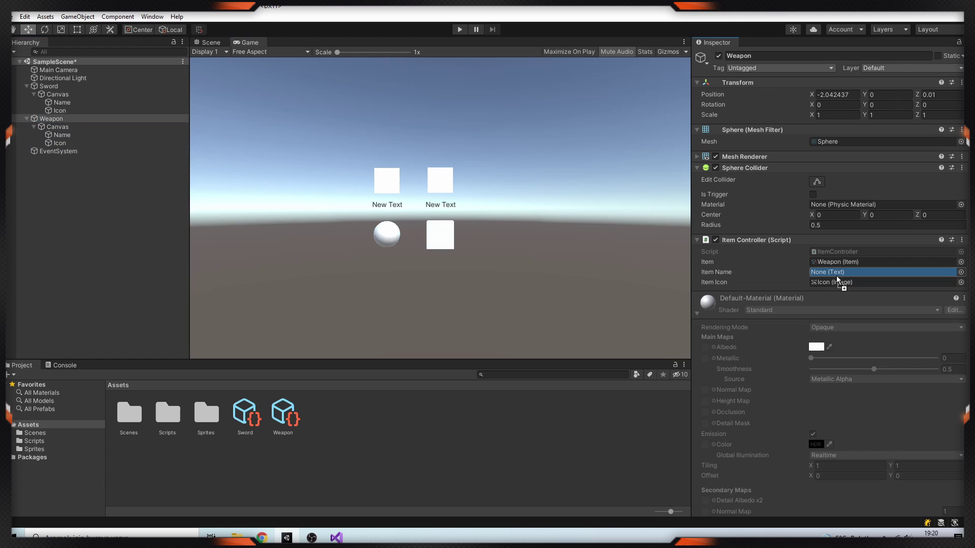
click(173, 230)
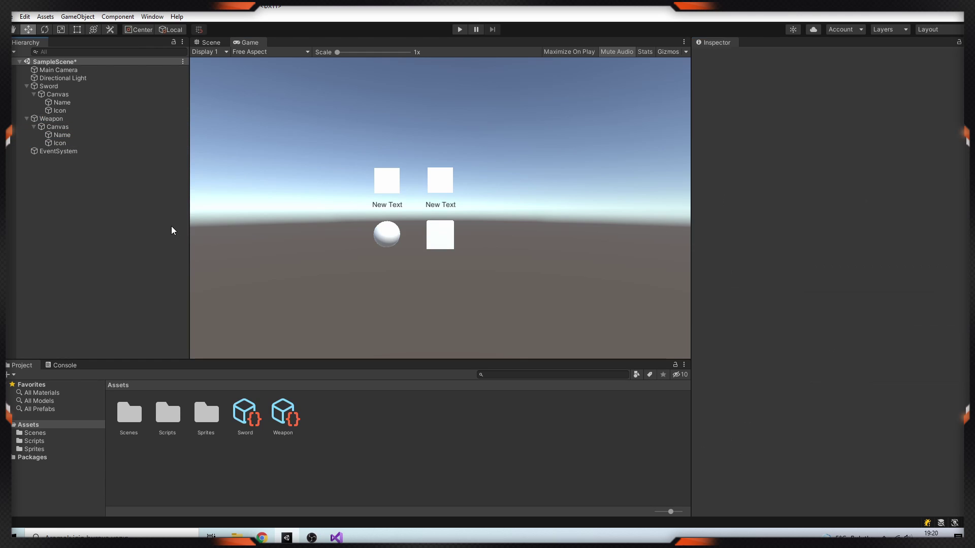
Step: Enter play mode and inspect Weapon's canvas, its AK47 Name text and its controller
click(459, 30)
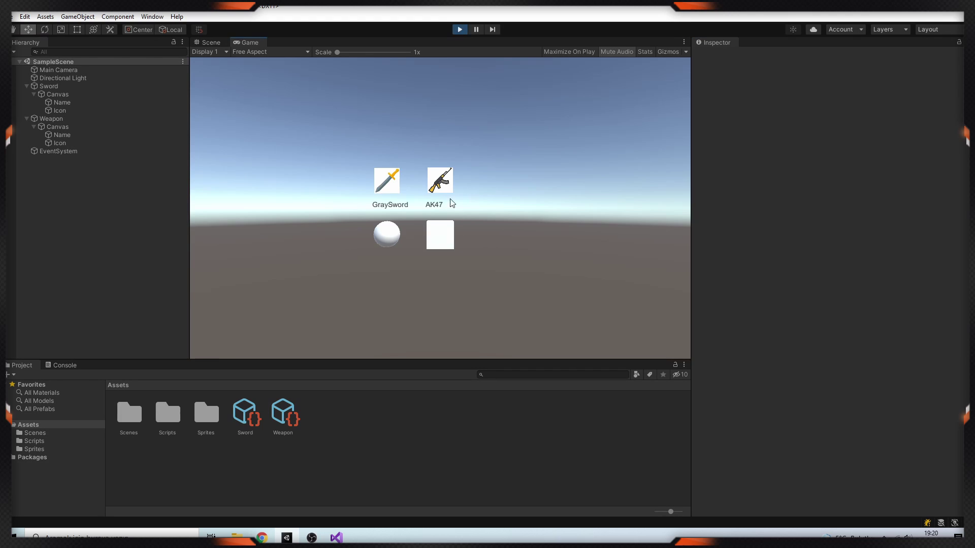
click(57, 127)
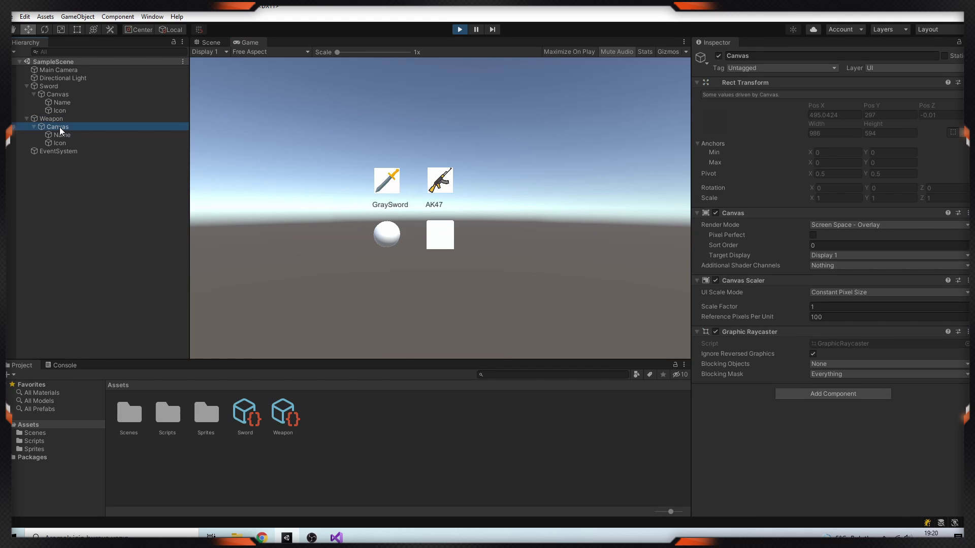
click(61, 135)
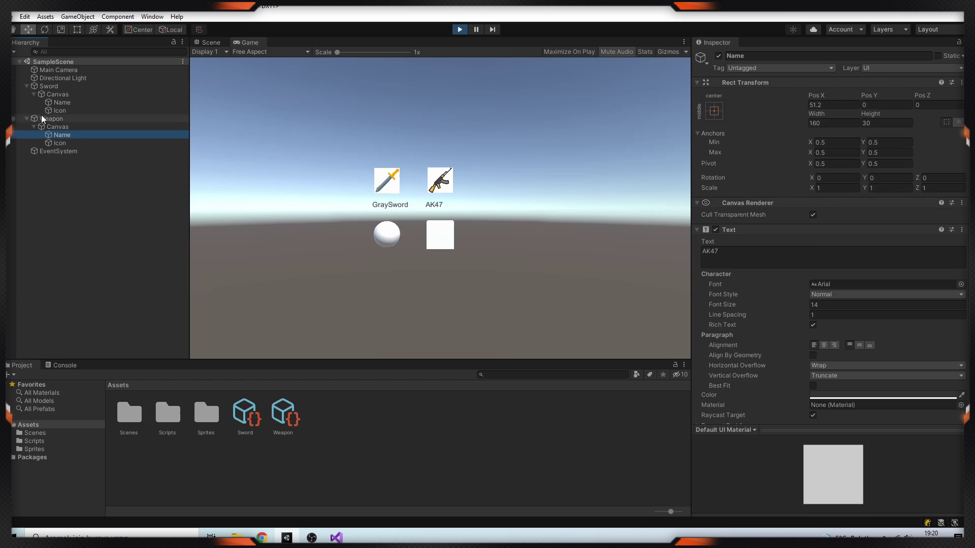
click(42, 119)
click(696, 313)
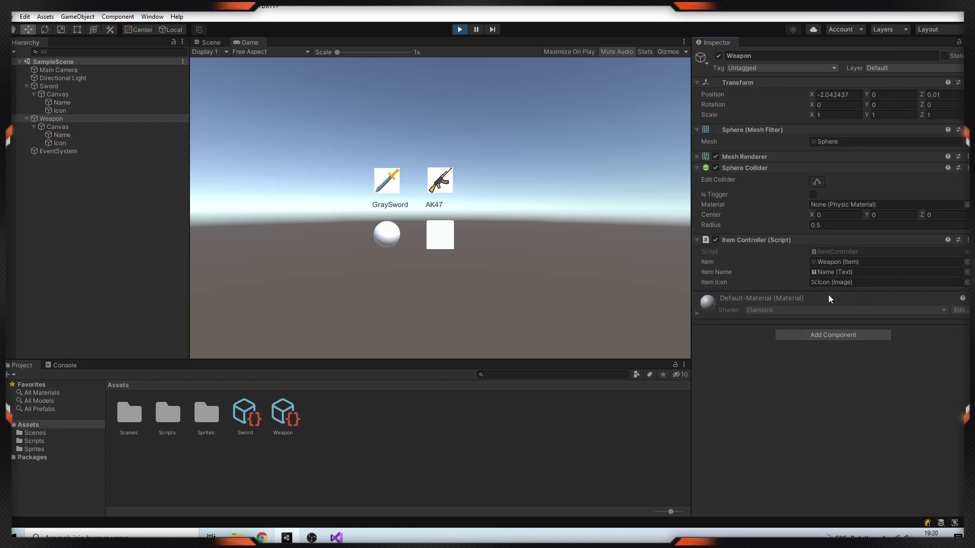